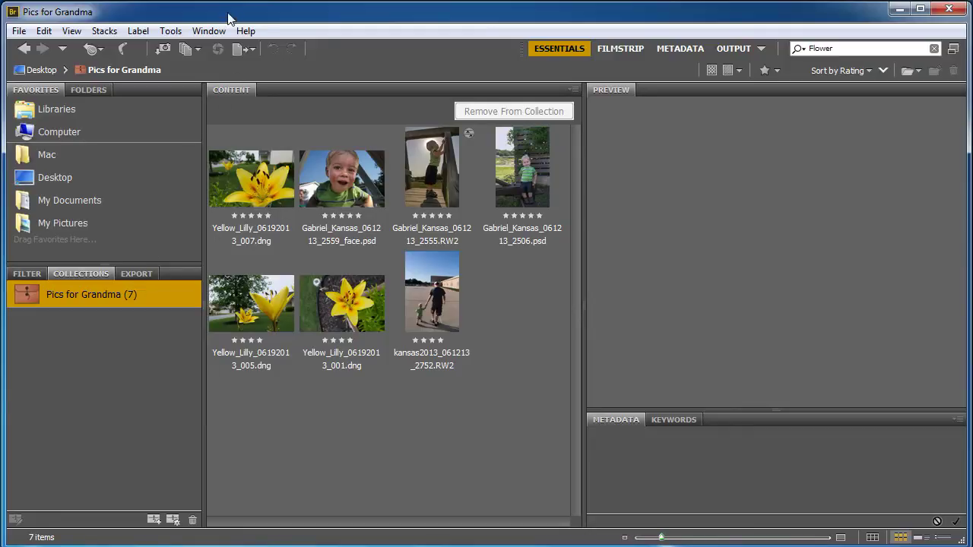
- Show the Export panel from the Window menu so it lists its export services
left_click(208, 32)
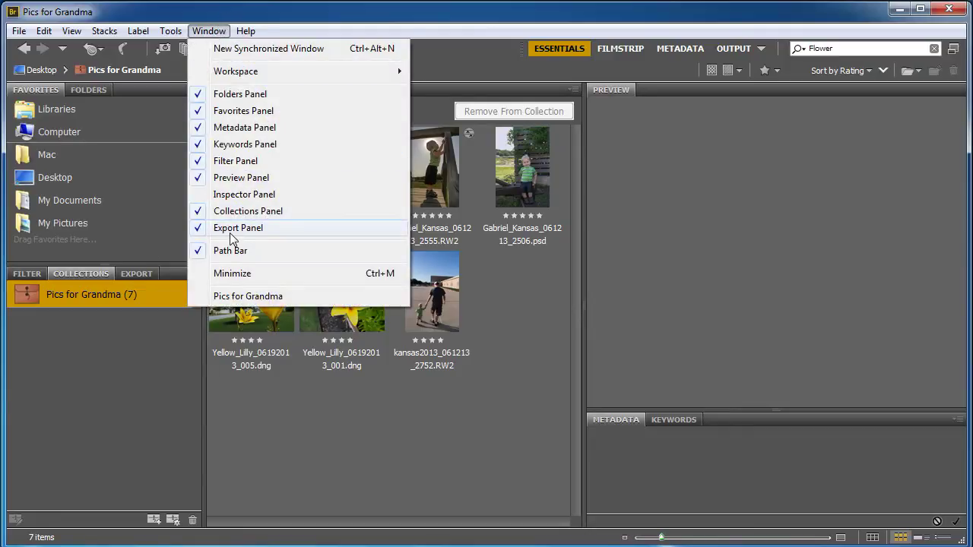
left_click(128, 271)
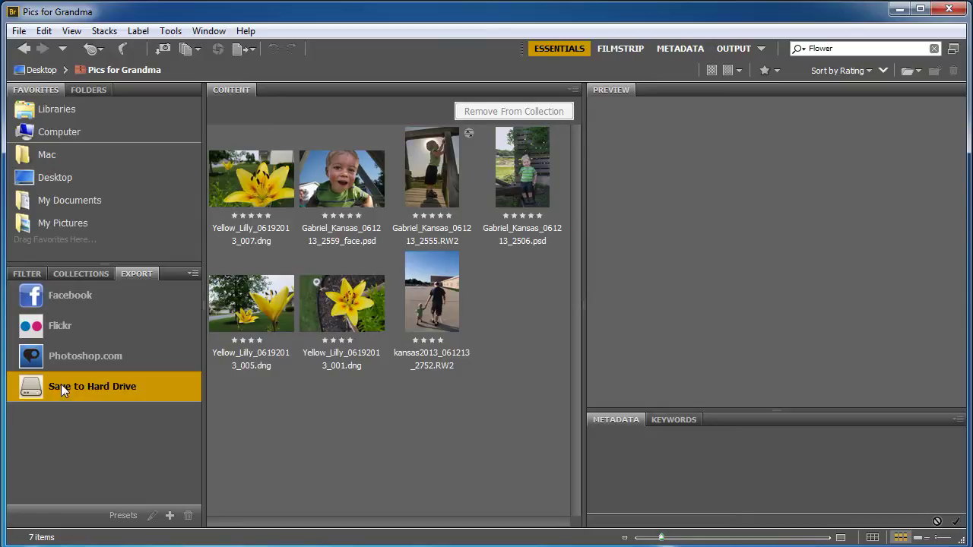
- Start a Save to Hard Drive preset with a new My Pictures\Grandma_Pics folder as destination
double_click(61, 387)
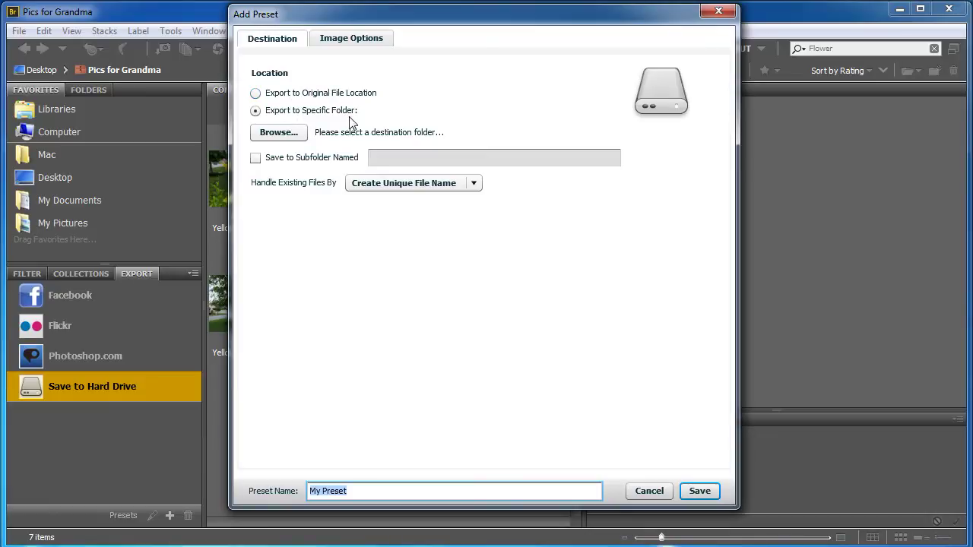
left_click(287, 141)
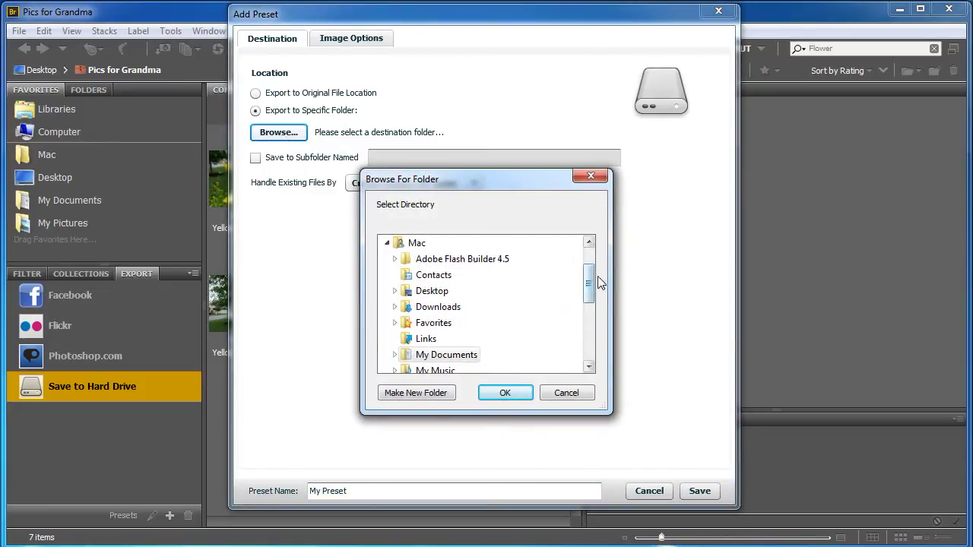
left_click_drag(588, 283, 591, 318)
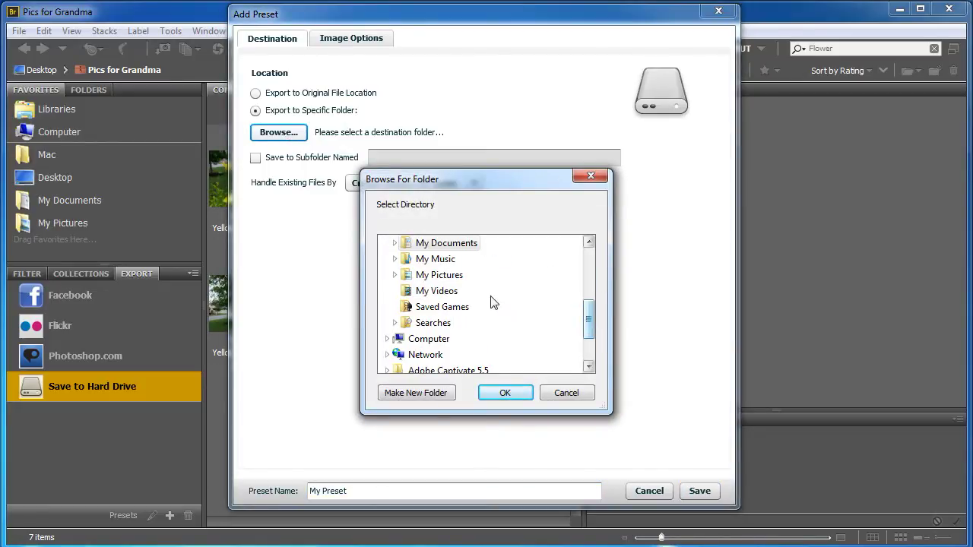
left_click(454, 275)
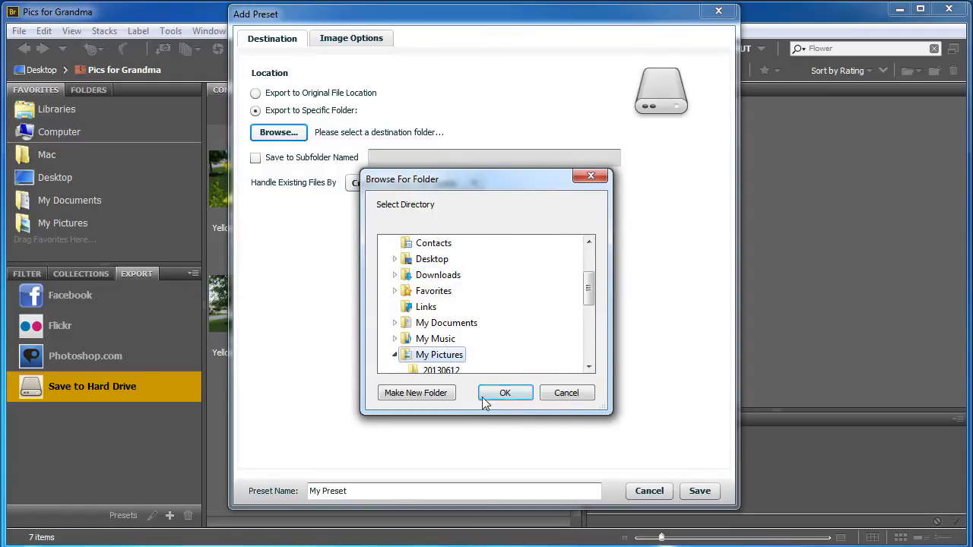
left_click(441, 394)
type("Grandma_Pics")
key("Return")
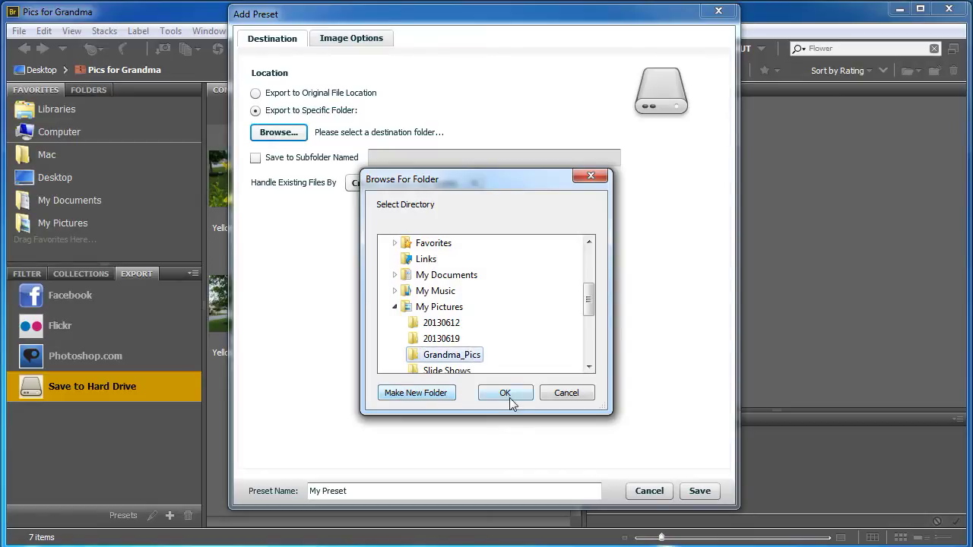
left_click(506, 393)
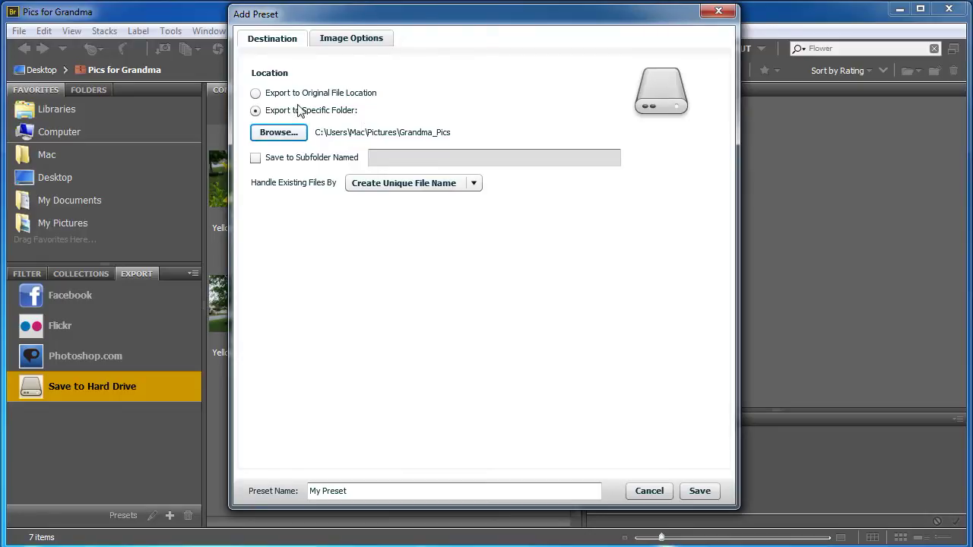
- Set the destination to My Pictures, saving into a subfolder named Grandmas_Pics
left_click(277, 139)
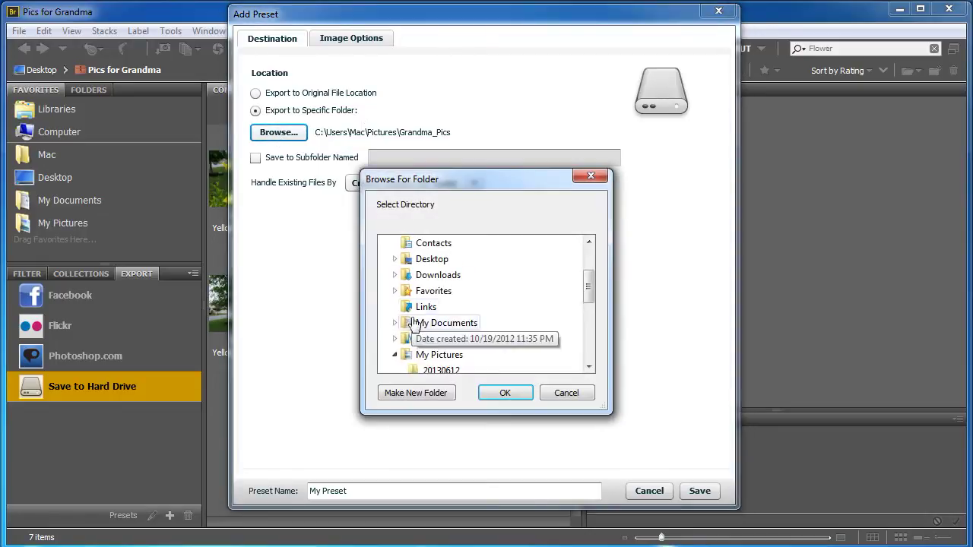
left_click(437, 355)
left_click(505, 394)
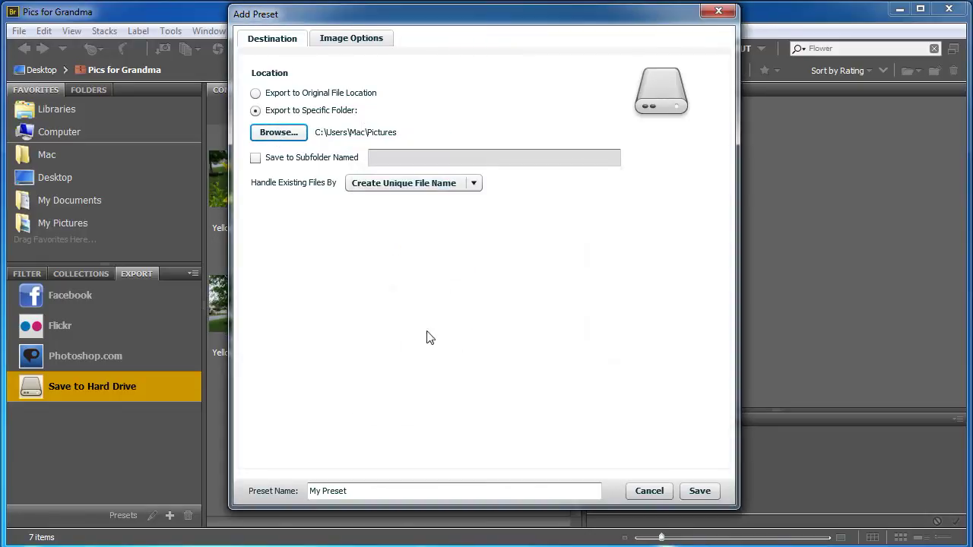
left_click(260, 161)
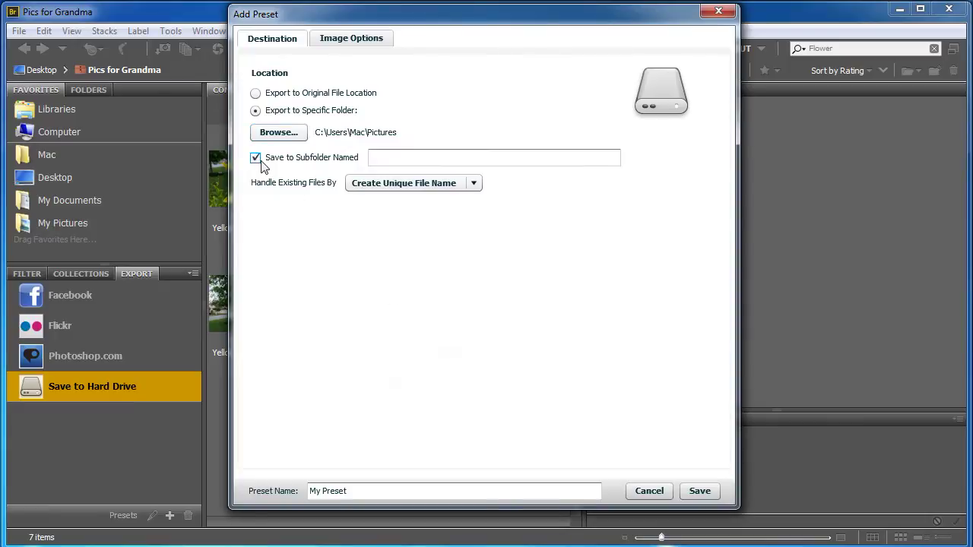
left_click(388, 156)
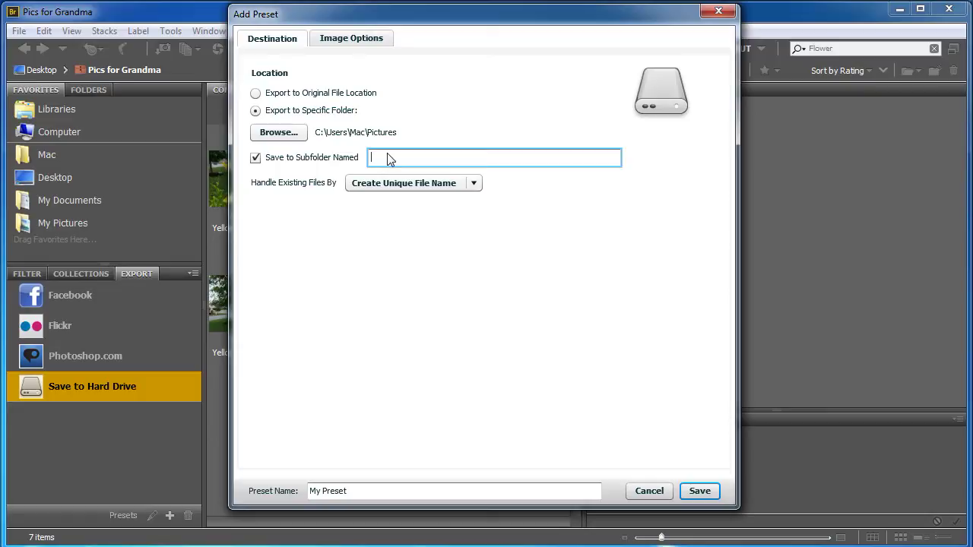
type("Grandmas_Pics")
- In Image Options, raise Image Quality from 8 to 12 (Maximize), keeping original size
left_click(341, 38)
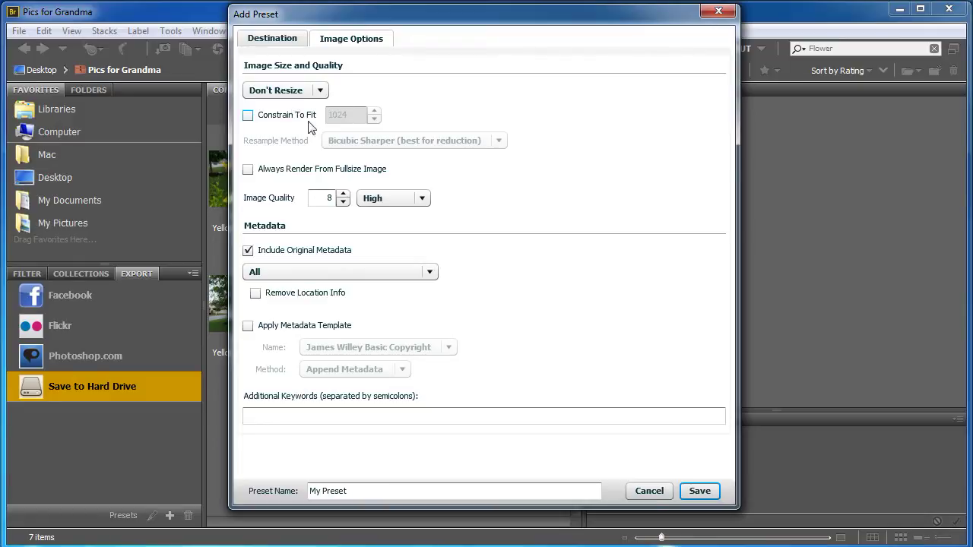
left_click(344, 193)
left_click(344, 194)
left_click(344, 194)
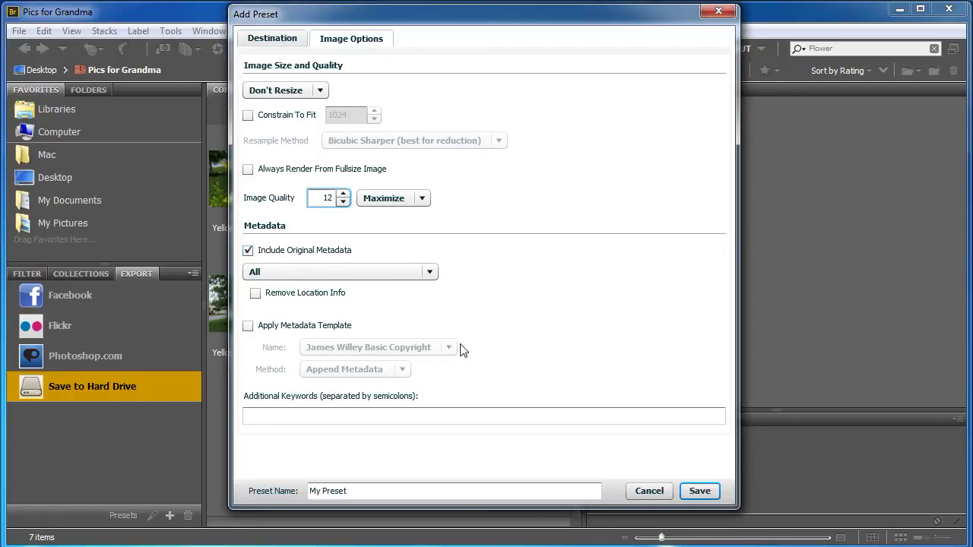
- Add keywords 'Grandma Pics; mother's day', name the preset Grandma Preset, and save it
left_click(438, 418)
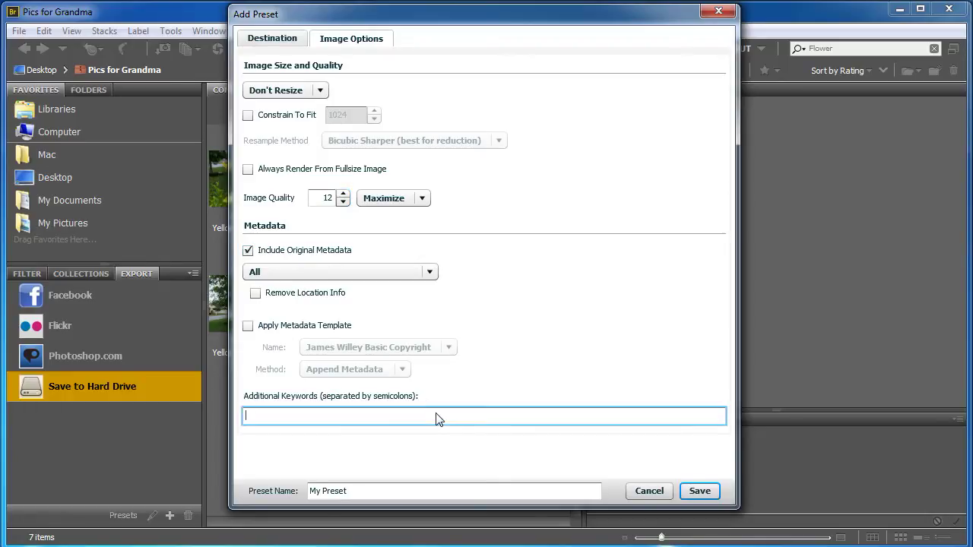
type("Grandma Pics; mother's day")
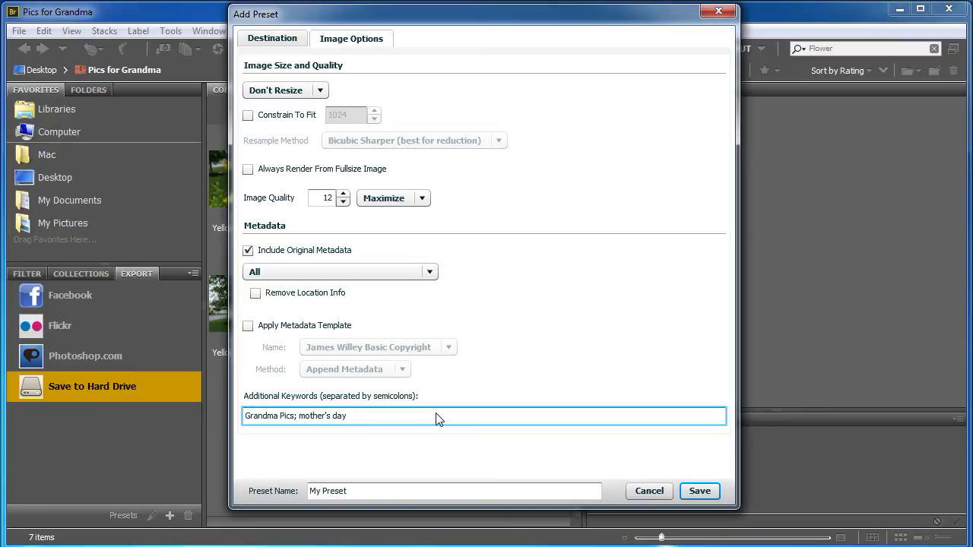
left_click(349, 493)
type("Grandma Preset")
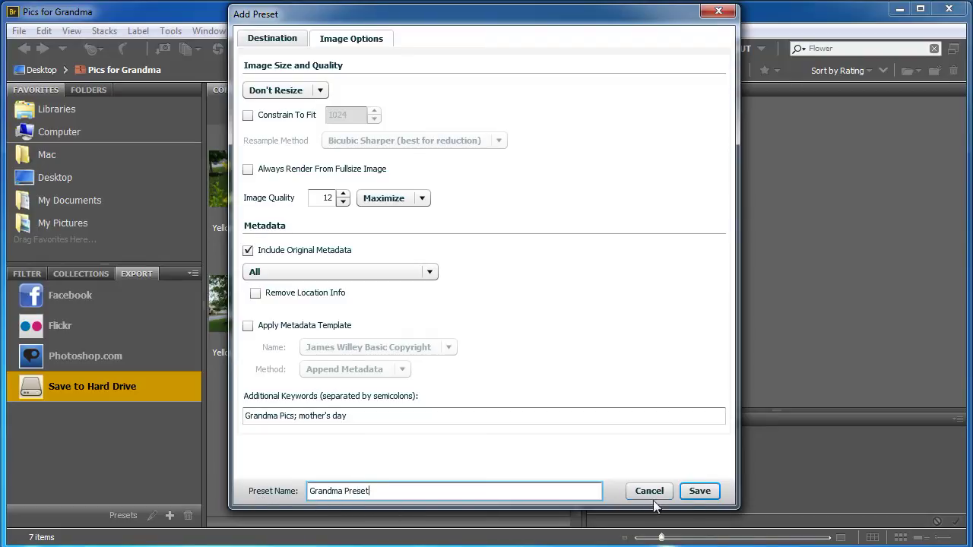
left_click(700, 492)
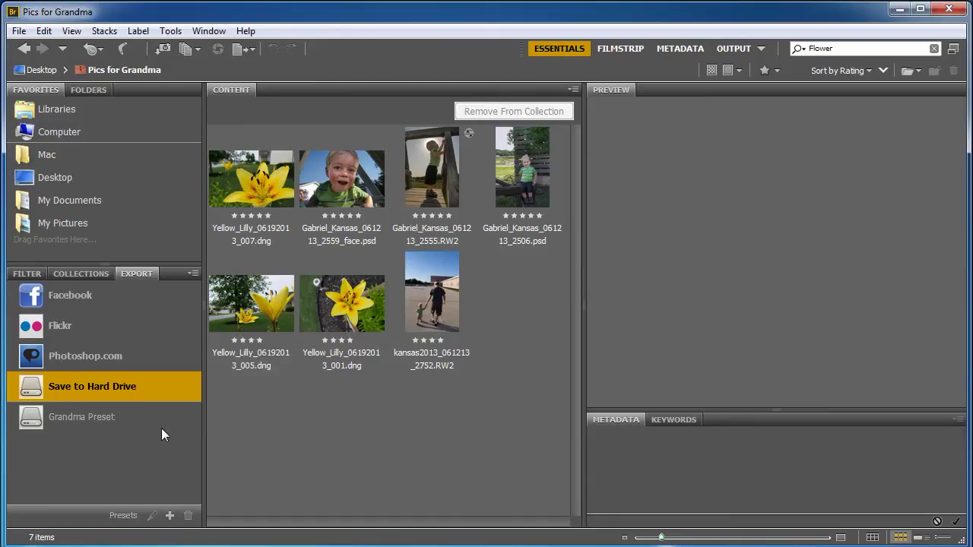
double_click(70, 412)
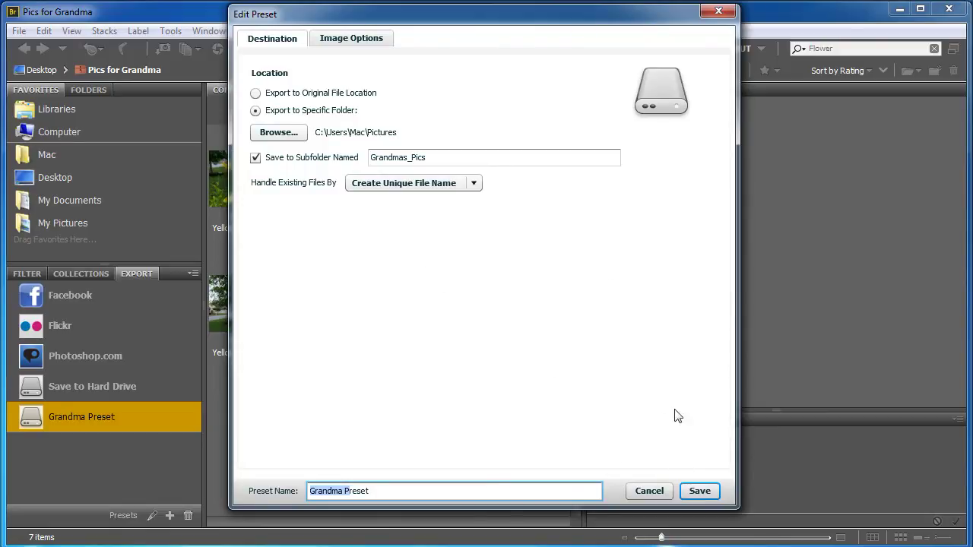
left_click(719, 11)
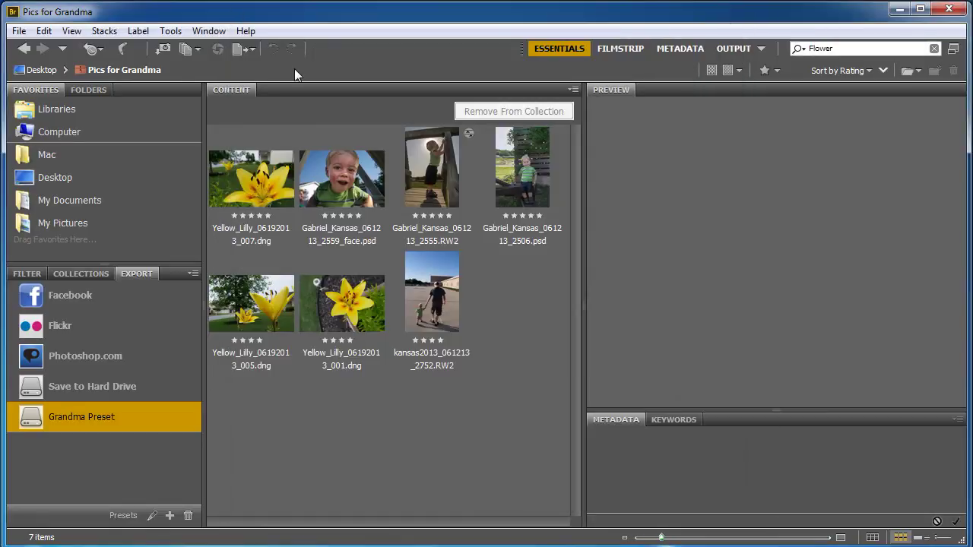
- Select all seven collection photos and send them to Export to > Grandma Preset
left_click(19, 31)
mouse_move(44, 30)
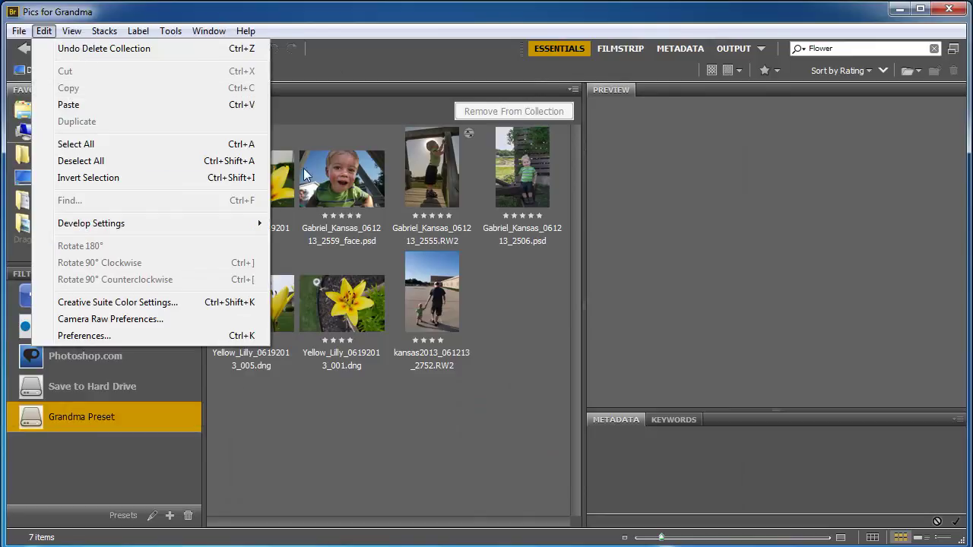
left_click_drag(533, 386, 259, 177)
right_click(259, 177)
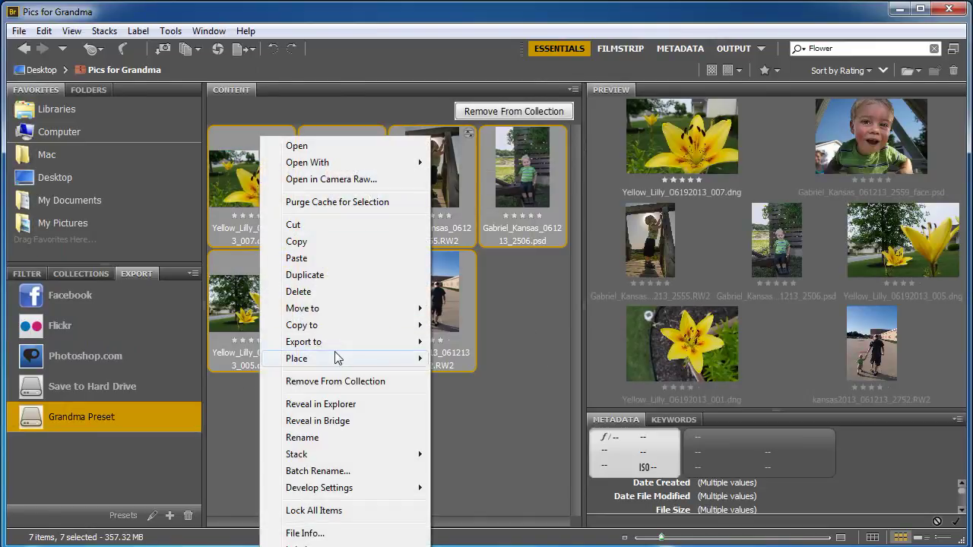
mouse_move(335, 349)
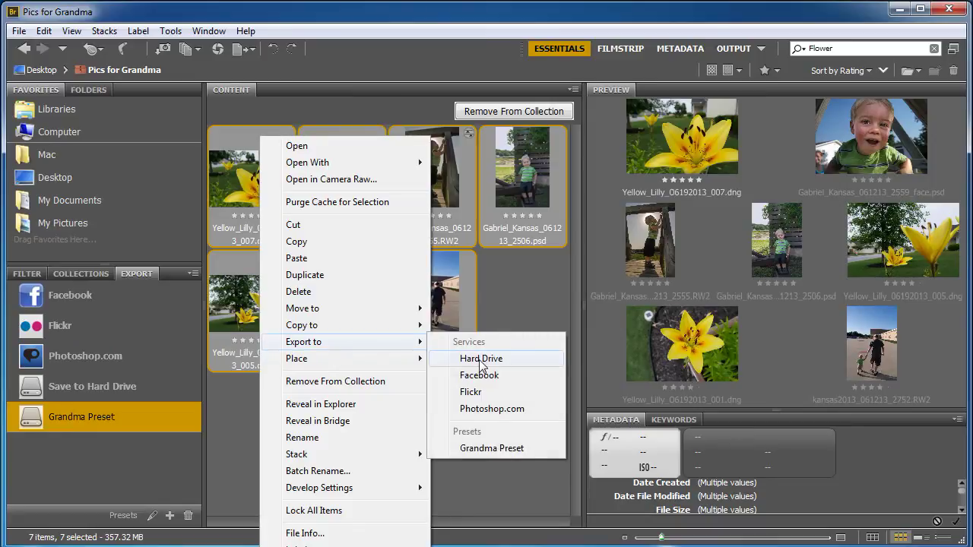
left_click(498, 448)
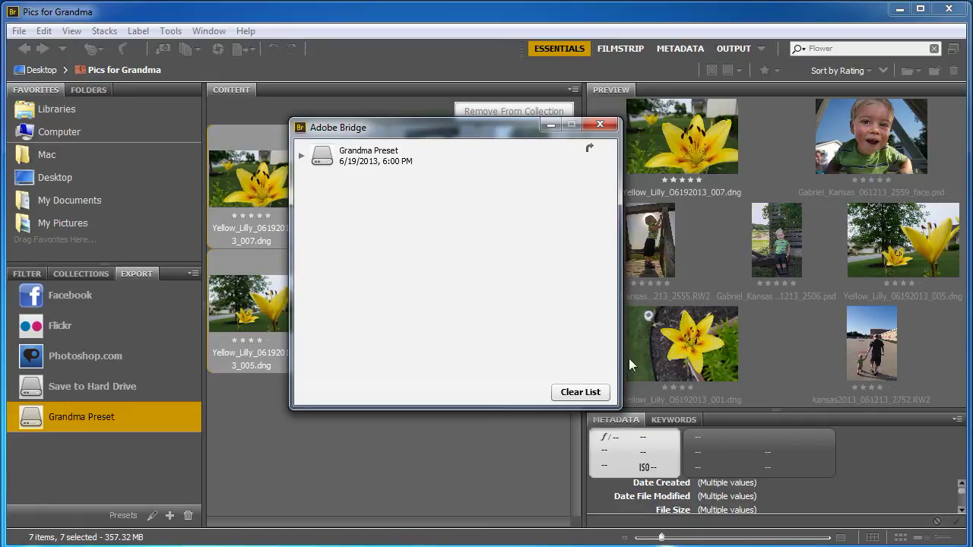
- Clear the finished export job, close the progress window, and open My Pictures\Grandmas_Pics
left_click(580, 393)
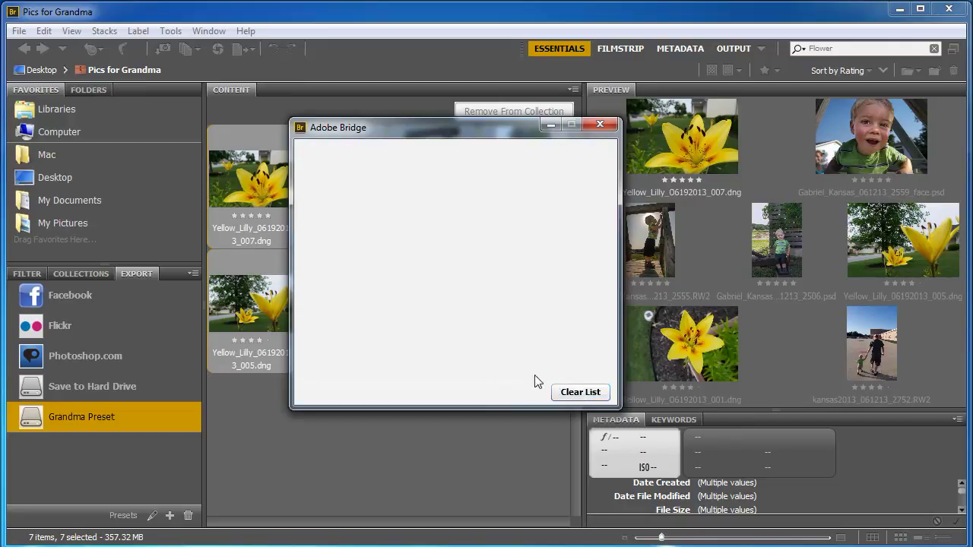
left_click(600, 125)
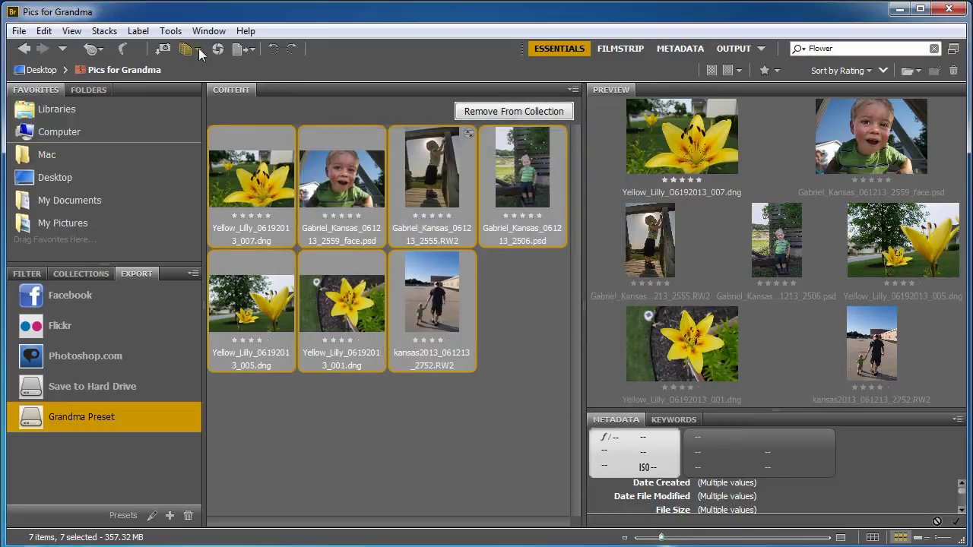
left_click(55, 224)
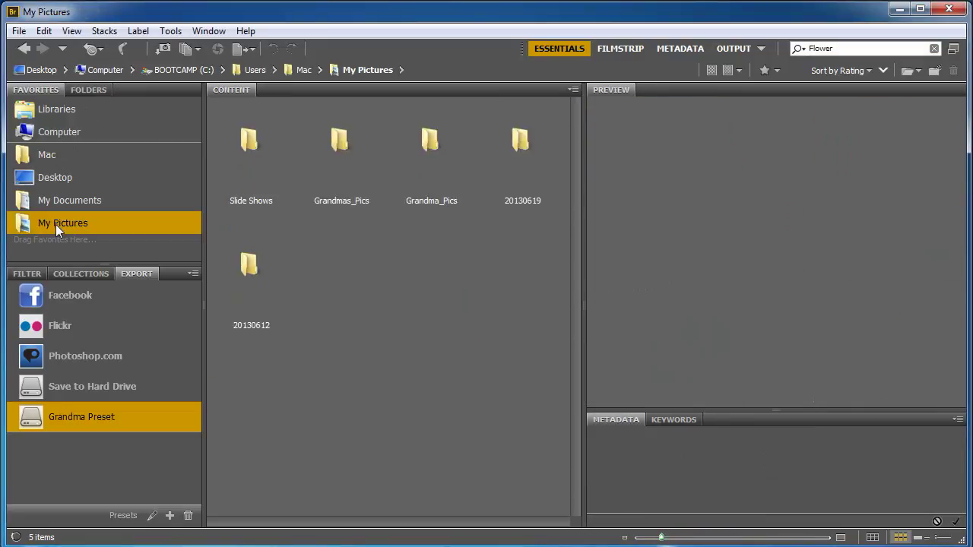
double_click(349, 151)
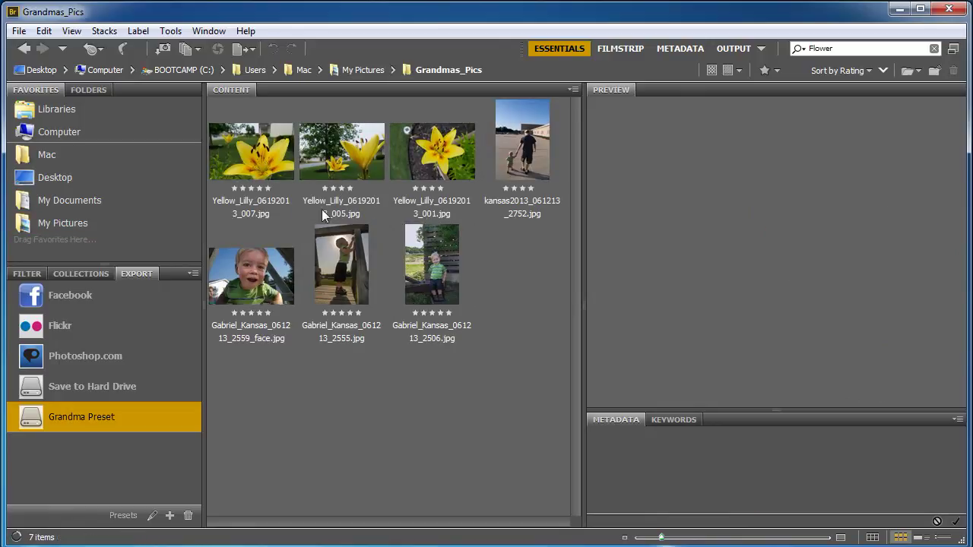
- Check the exported photos' Keywords panel for Grandma Pics and mother's day
left_click(319, 247)
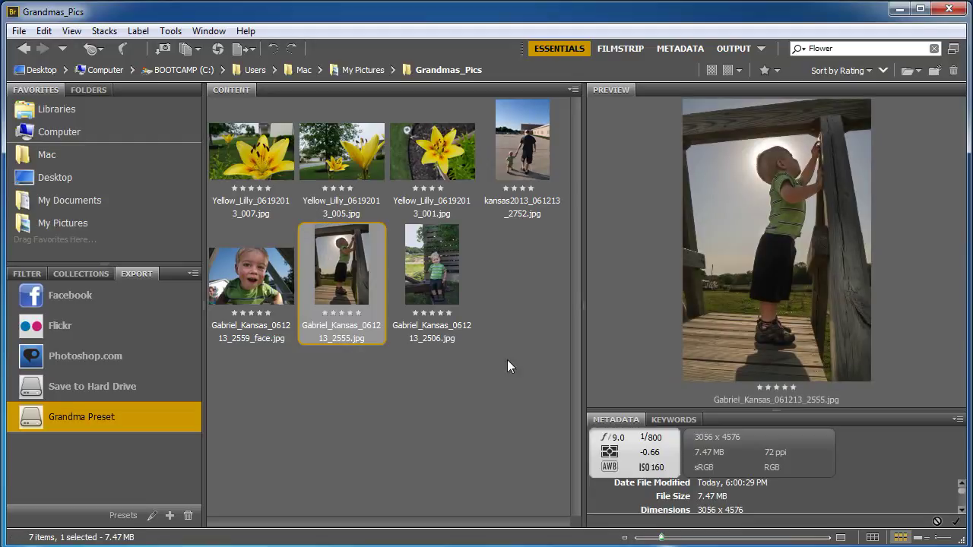
left_click(683, 420)
left_click_drag(701, 408, 688, 206)
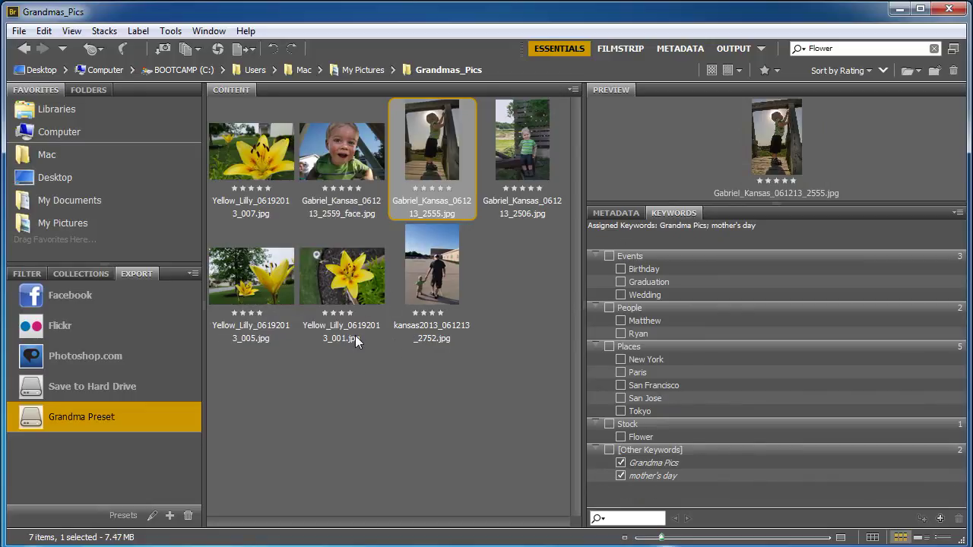
left_click(364, 277)
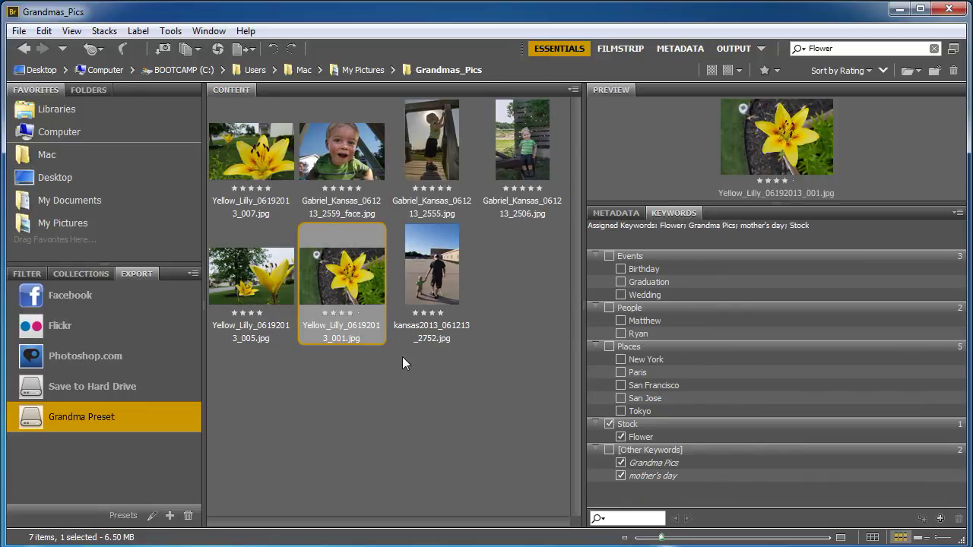